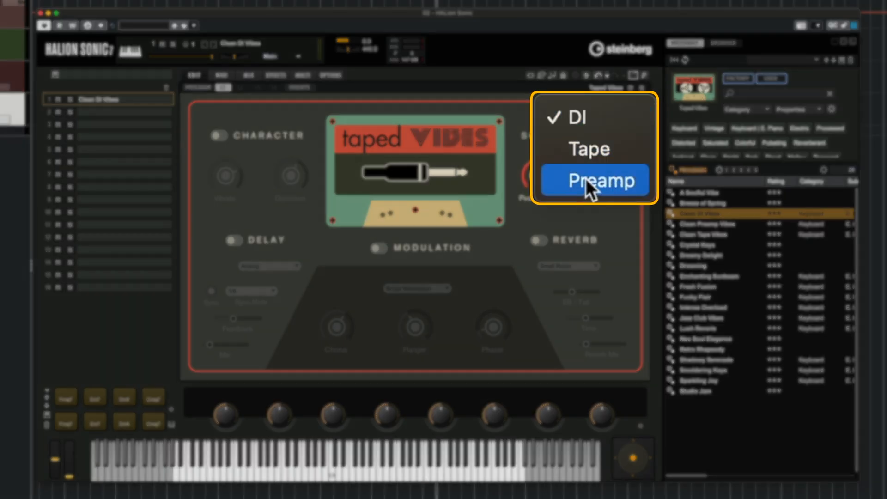
# Step: Switch the Taped Vibes sound source from DI to Tape
pyautogui.click(562, 137)
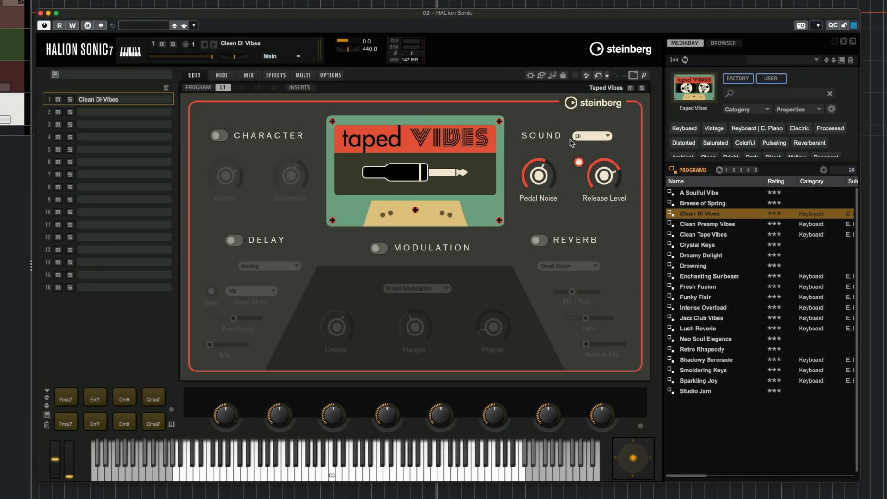
pyautogui.click(585, 137)
pyautogui.click(588, 148)
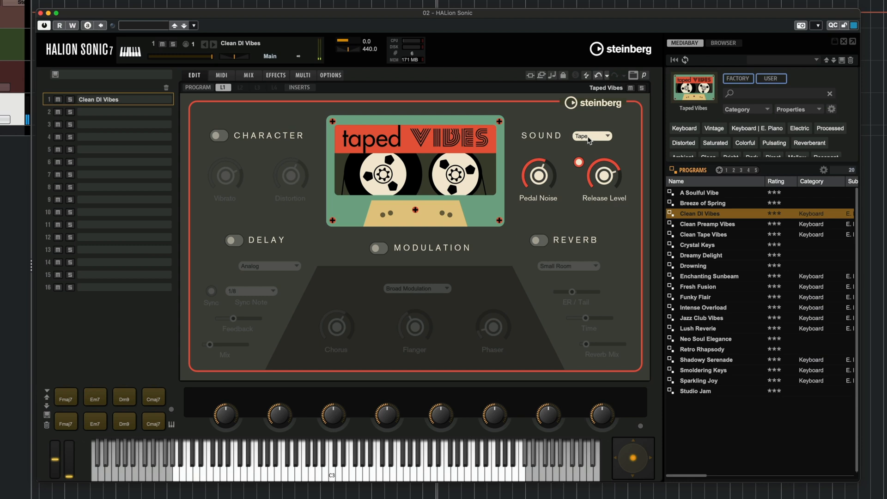
pyautogui.click(589, 139)
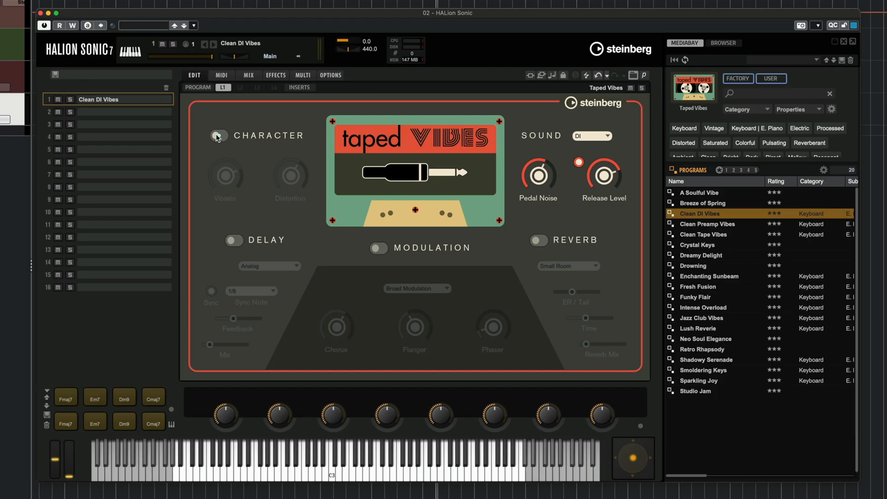
# Step: Switch on the Character section and raise its Distortion amount
pyautogui.click(217, 136)
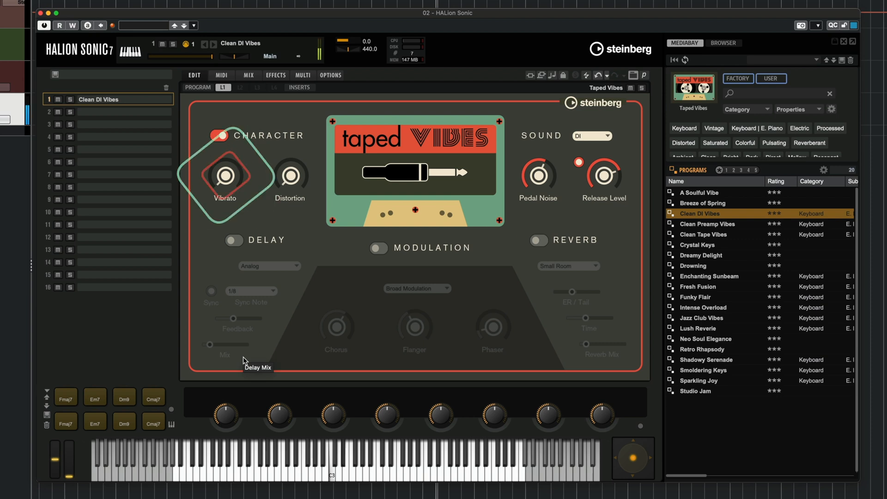
pyautogui.moveTo(230, 174)
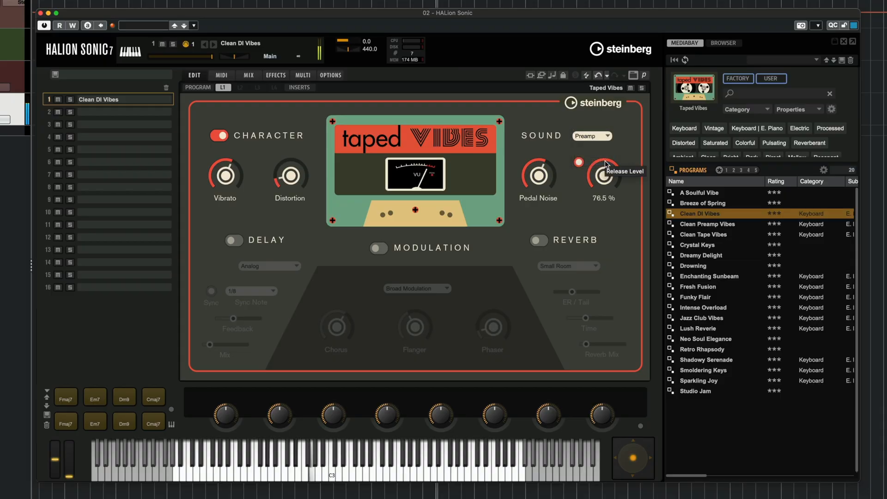
pyautogui.moveTo(291, 154); pyautogui.dragTo(296, 130)
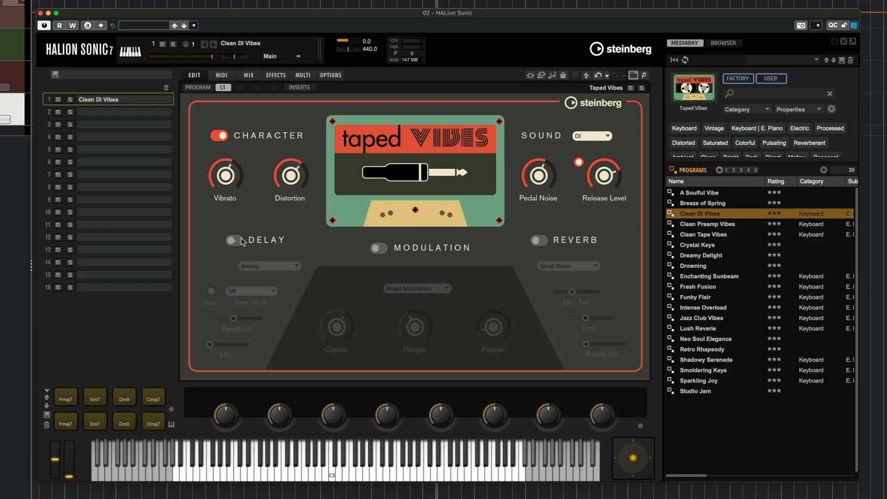
# Step: Switch on the Delay section and choose Tape Slap as the delay type
pyautogui.click(236, 240)
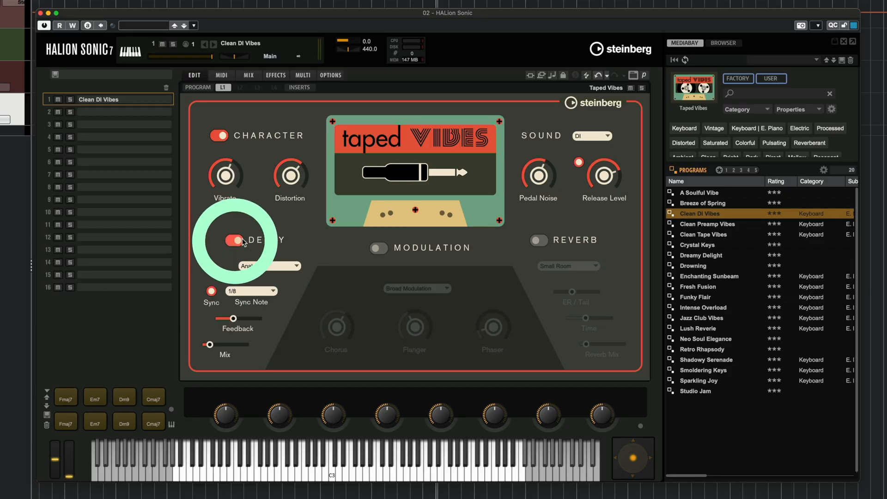
pyautogui.click(270, 266)
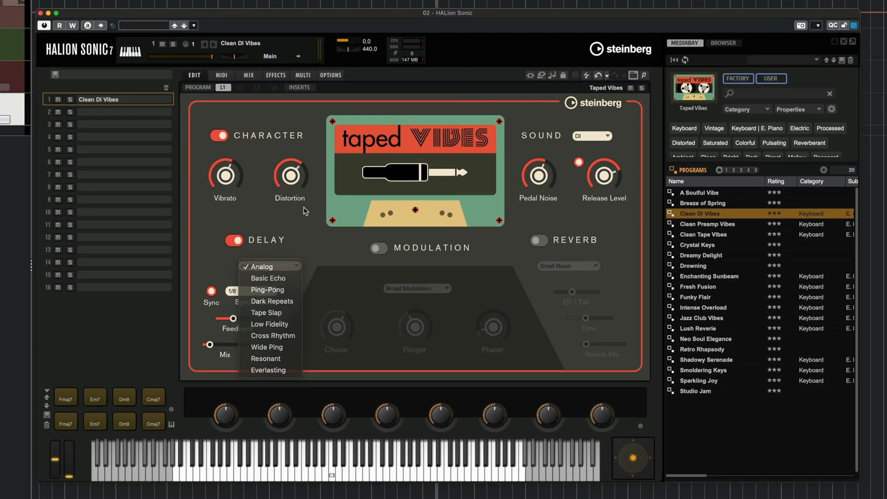
pyautogui.click(303, 207)
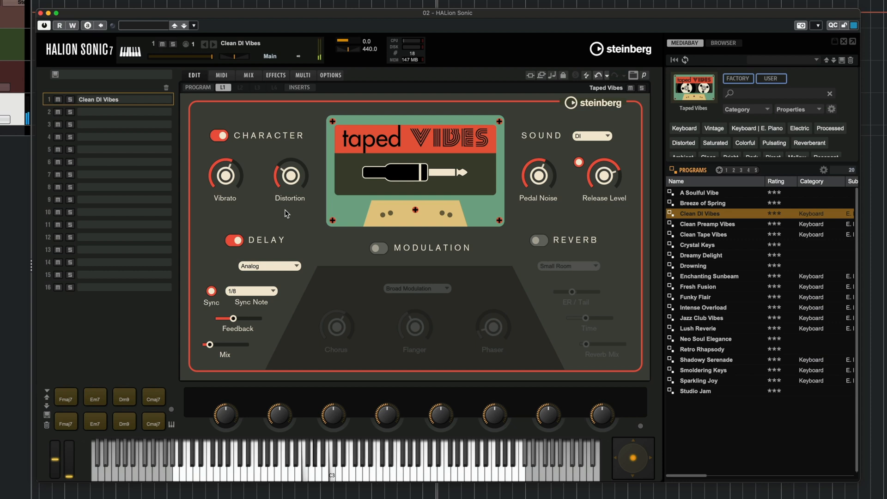
pyautogui.click(276, 266)
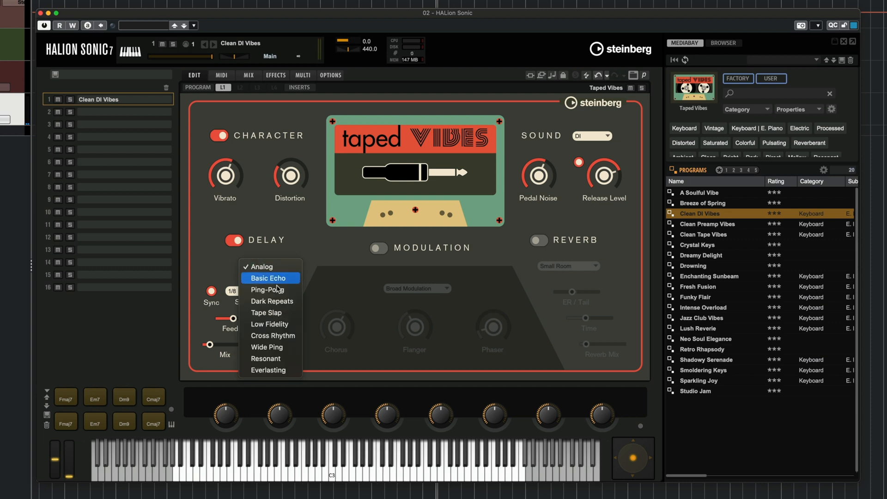
pyautogui.click(291, 316)
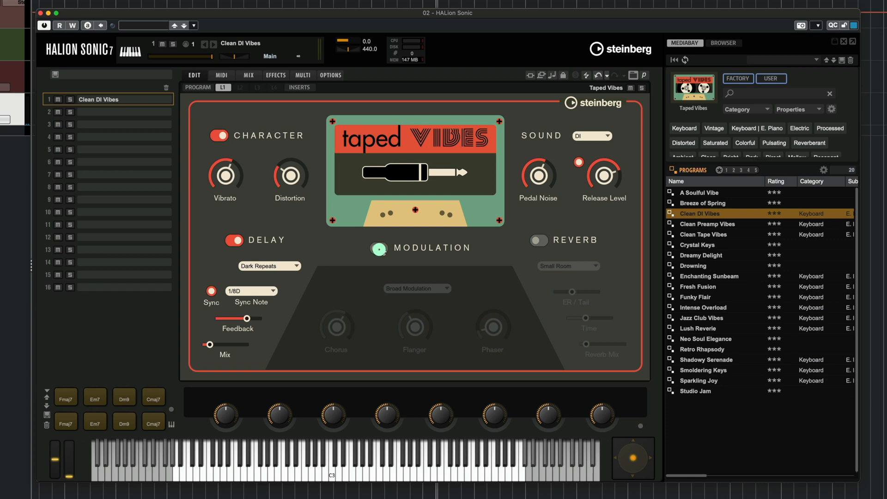
# Step: Switch on the Modulation section with the Vintage Modulation type and audition it with the Dm9 and Cmaj7 chord pads
pyautogui.click(379, 248)
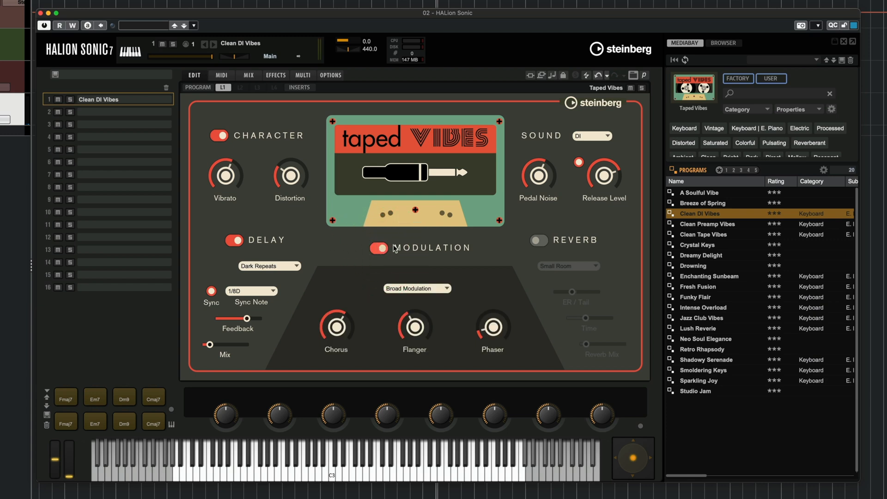
pyautogui.click(420, 288)
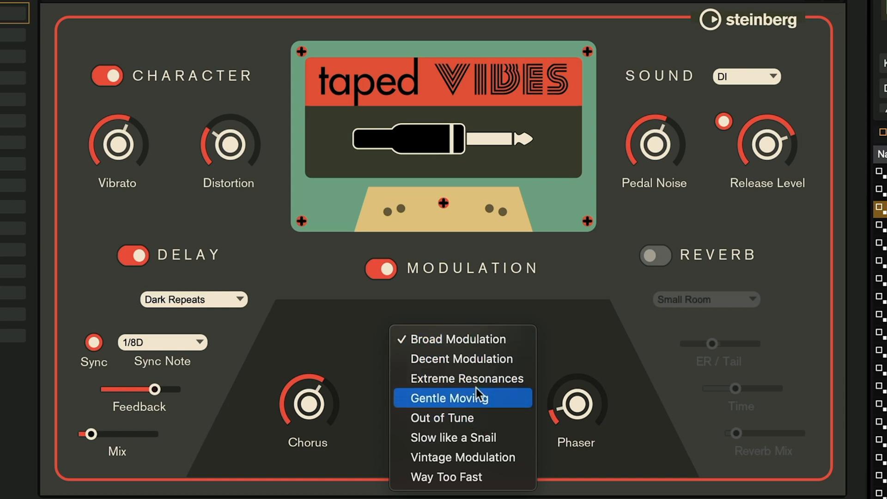
pyautogui.click(482, 456)
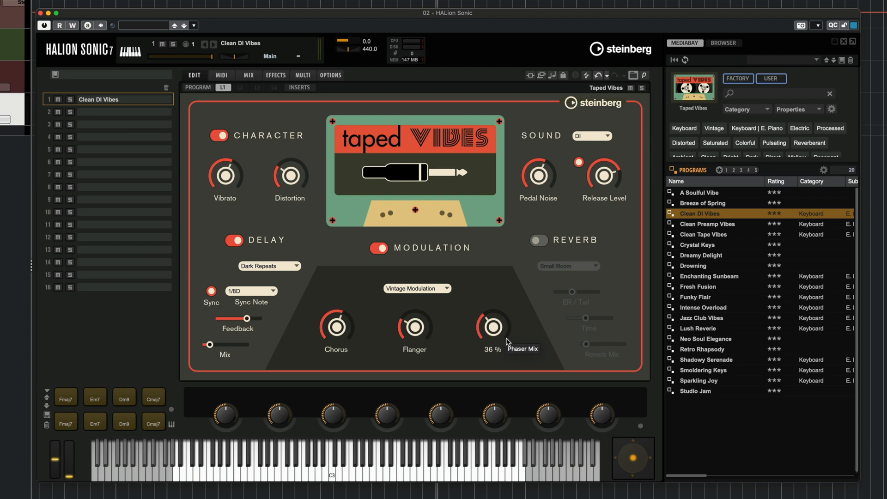
pyautogui.click(434, 287)
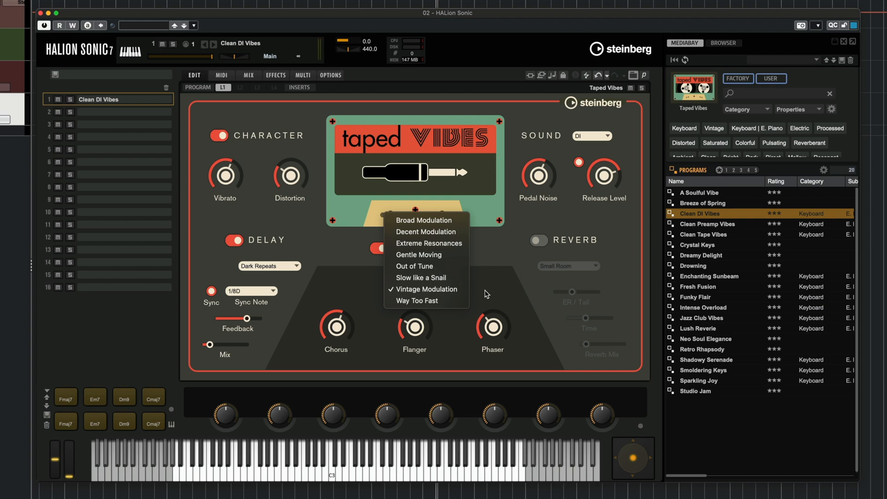
pyautogui.click(338, 329)
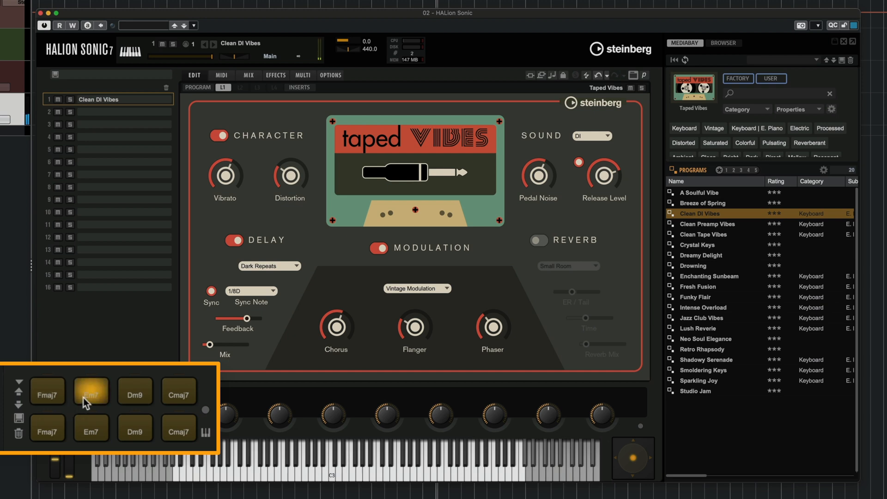
pyautogui.click(130, 393)
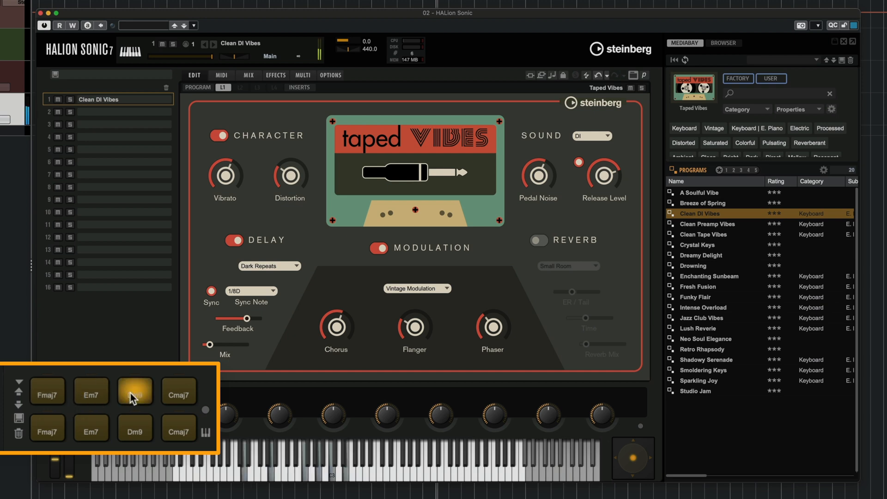
pyautogui.click(171, 390)
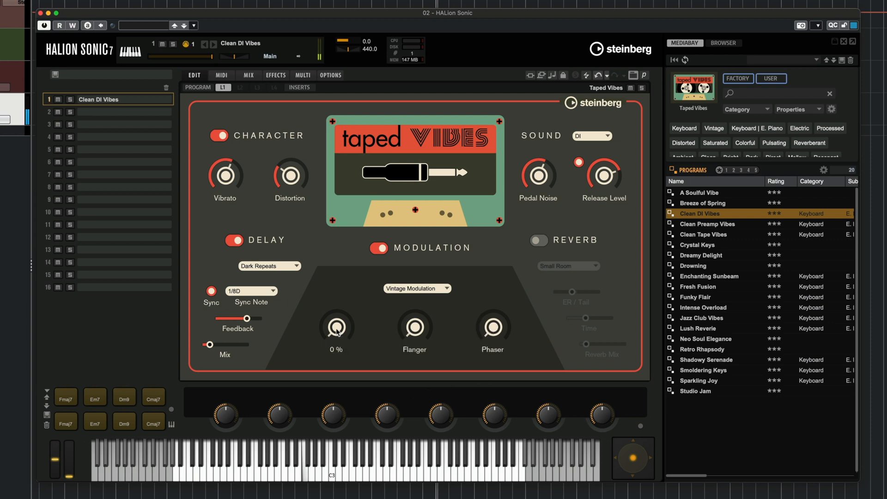
# Step: Try the Chorus and Flanger mixes one at a time, returning each to zero, and raise the Phaser mix on its own
pyautogui.moveTo(336, 329); pyautogui.dragTo(336, 276)
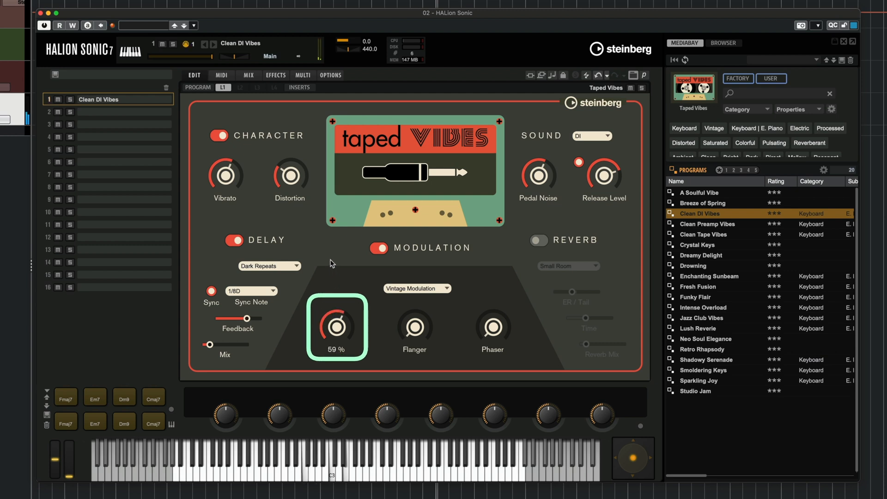
pyautogui.moveTo(356, 312); pyautogui.dragTo(338, 367)
pyautogui.moveTo(429, 325); pyautogui.dragTo(415, 307)
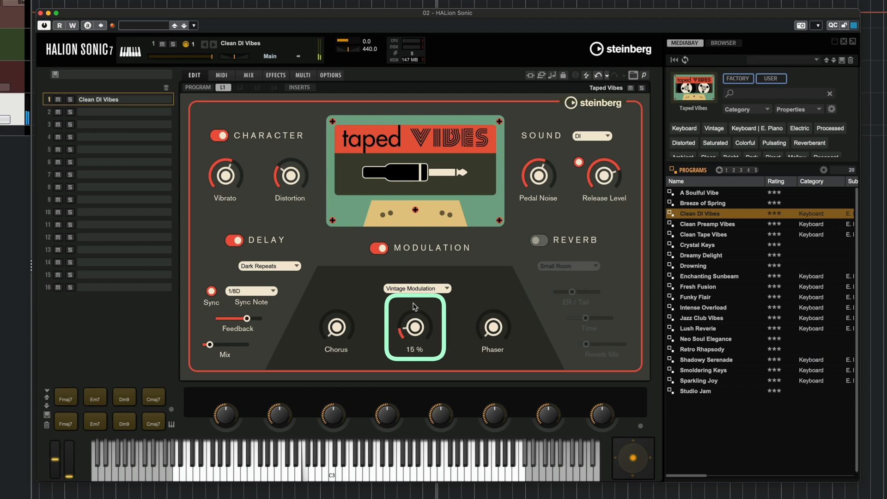
pyautogui.moveTo(412, 249); pyautogui.dragTo(422, 347)
pyautogui.moveTo(487, 333); pyautogui.dragTo(483, 273)
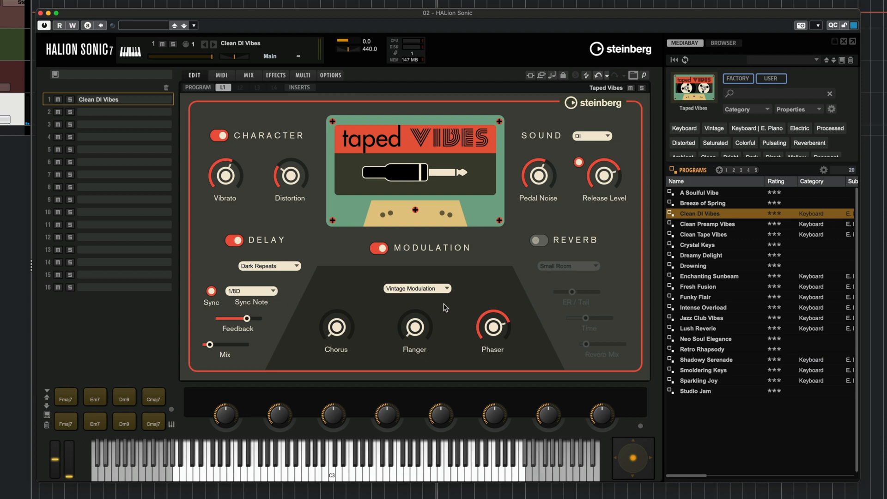
# Step: Try the Out of Tune, Gentle Moving and Extreme Resonances types for the modulation effect
pyautogui.click(440, 289)
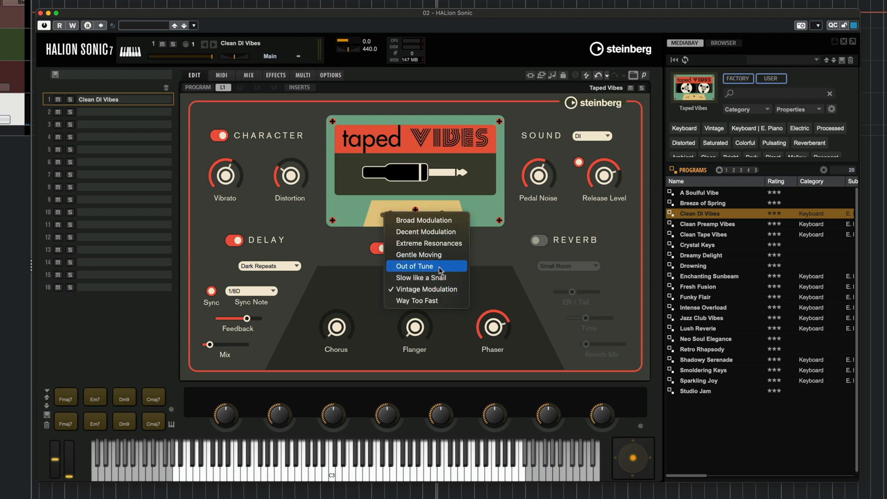
pyautogui.click(440, 267)
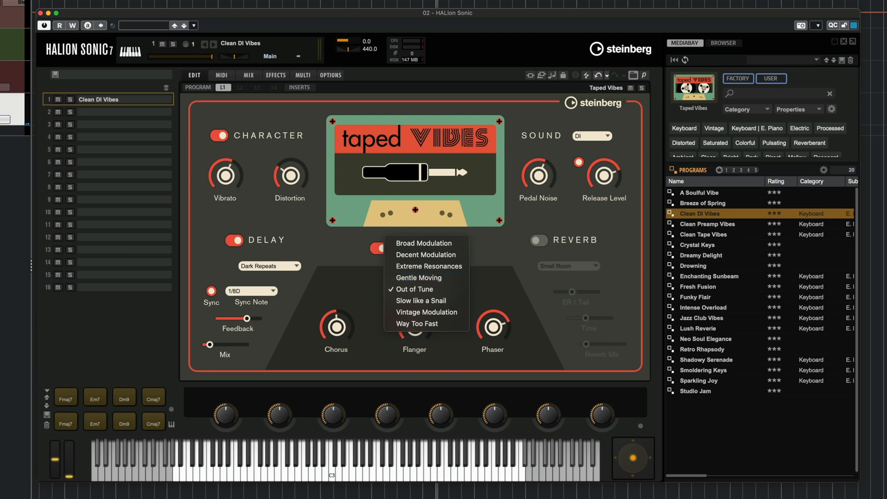
pyautogui.click(416, 277)
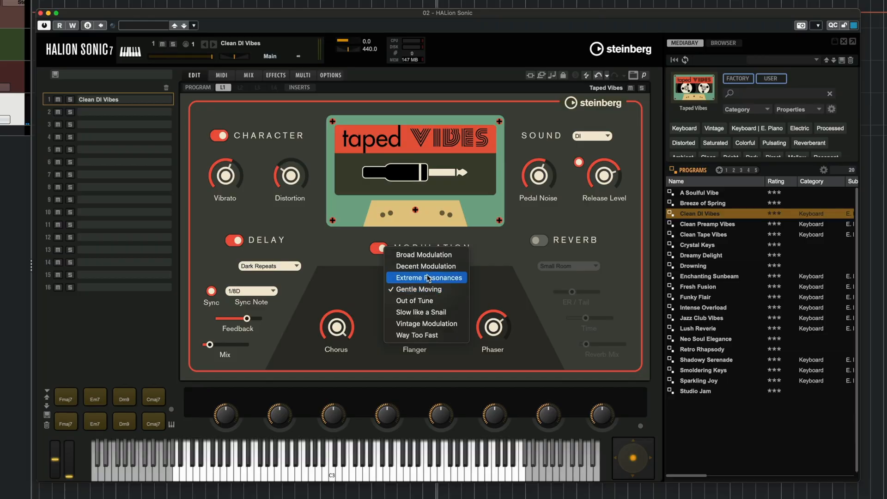
pyautogui.click(428, 278)
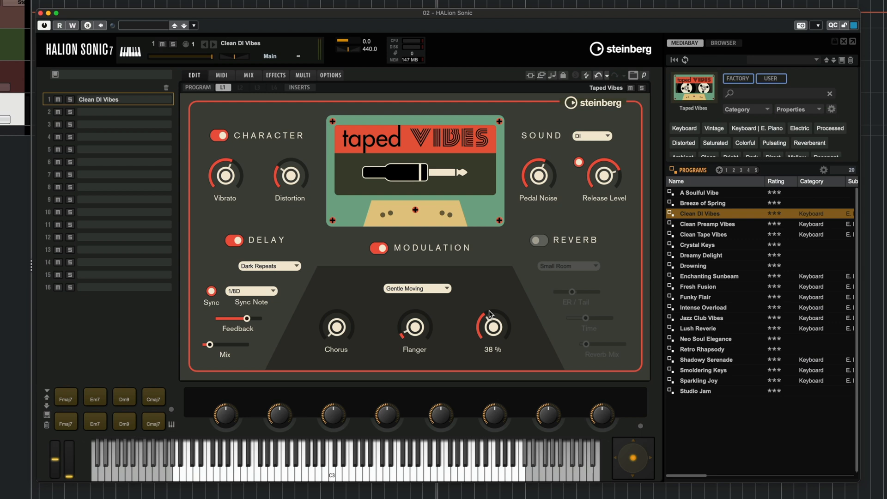
# Step: Switch on the Reverb section, try the Medium Room type and settle on Shiny
pyautogui.click(542, 238)
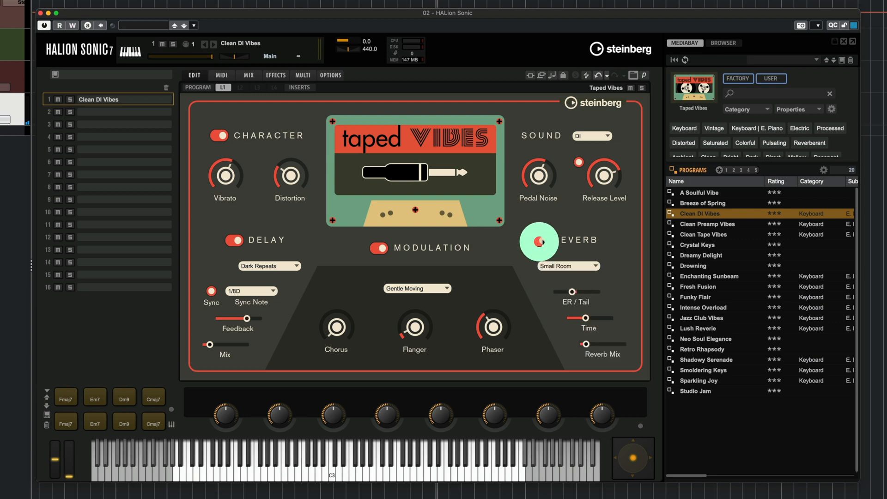
pyautogui.click(564, 266)
pyautogui.click(572, 278)
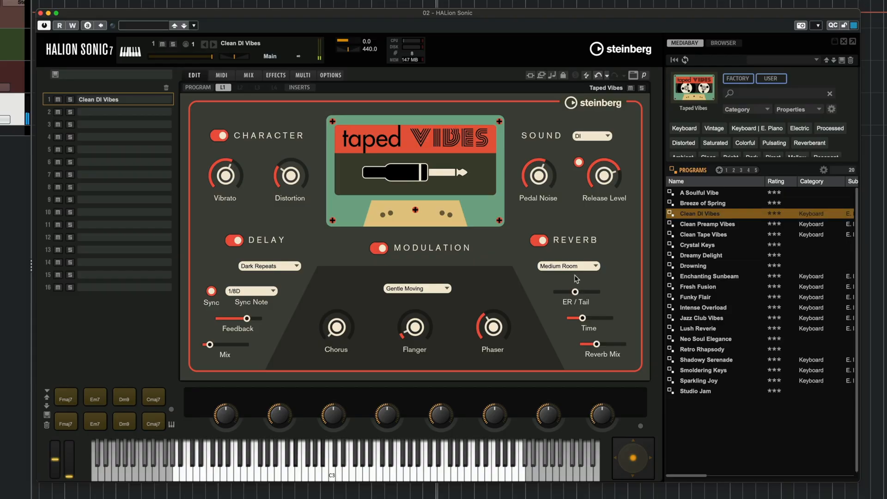
pyautogui.click(579, 266)
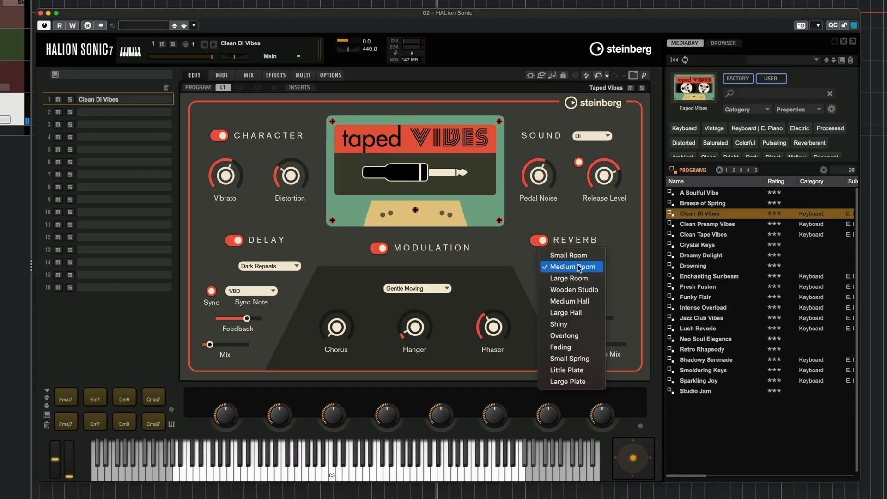
pyautogui.click(586, 326)
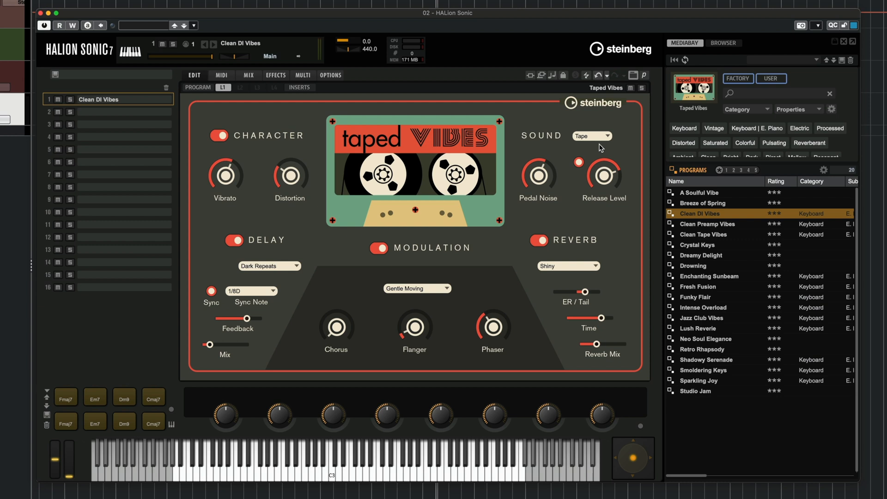
# Step: Change the reverb type to Little Plate, followed by Small Spring
pyautogui.click(568, 266)
pyautogui.click(594, 306)
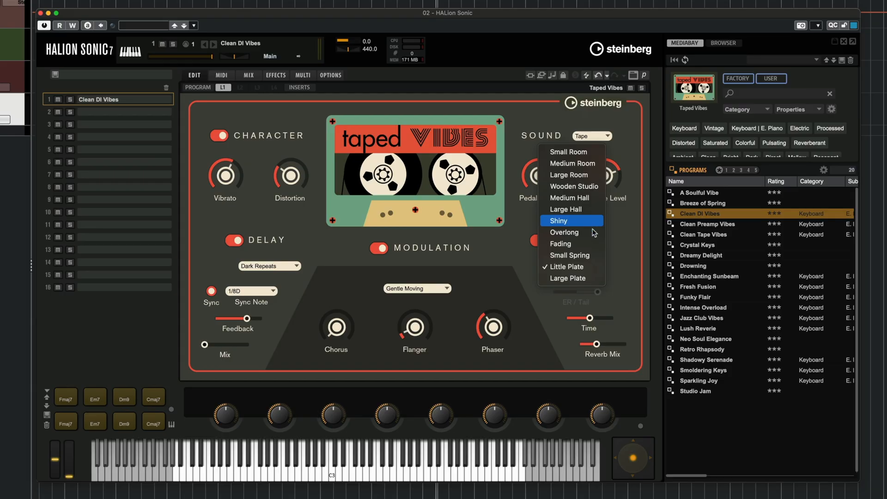
pyautogui.click(596, 257)
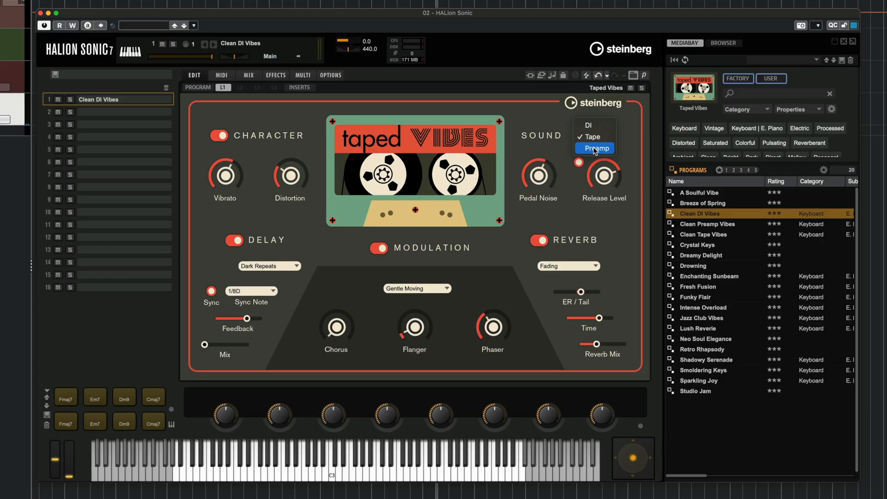
# Step: Set the sound source to Preamp and shorten the reverb Time
pyautogui.click(594, 148)
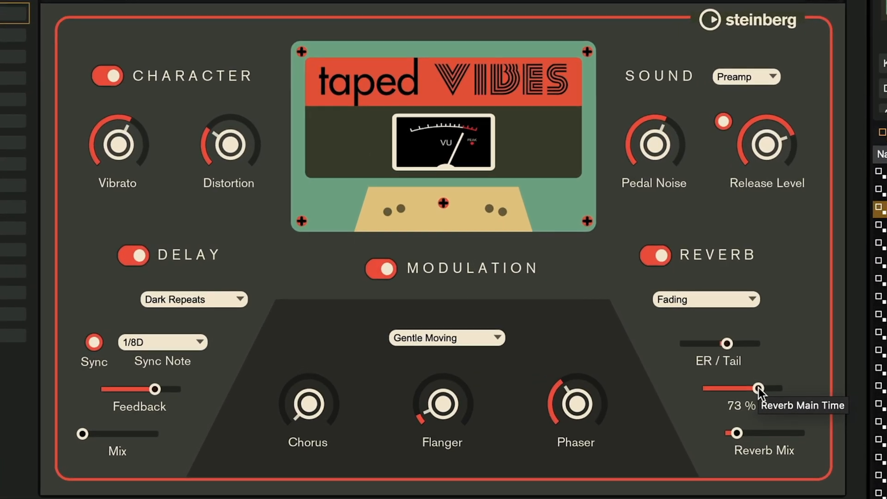
pyautogui.moveTo(759, 387); pyautogui.dragTo(736, 388)
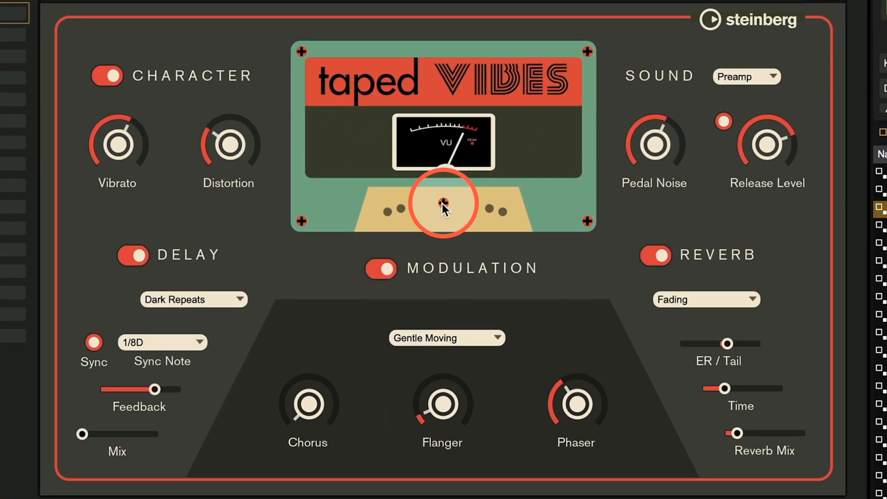
# Step: Randomise the effect settings using the screw in the centre of the cassette graphic
pyautogui.click(443, 203)
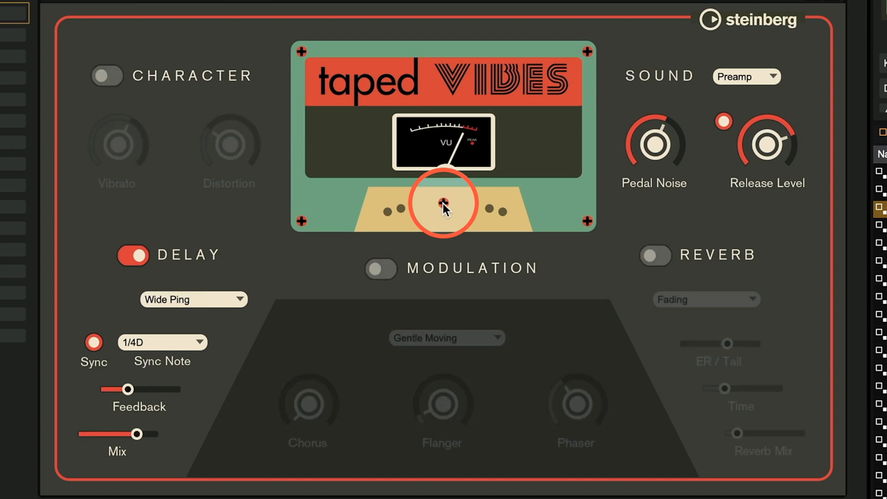